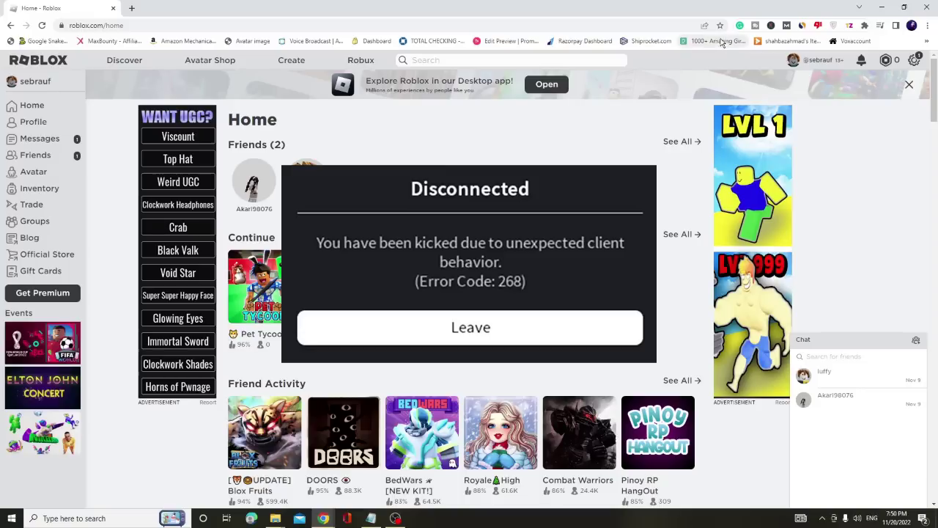
Step: Minimize the browser and open the installed programs list by running appwiz.cpl from Windows search
click(882, 9)
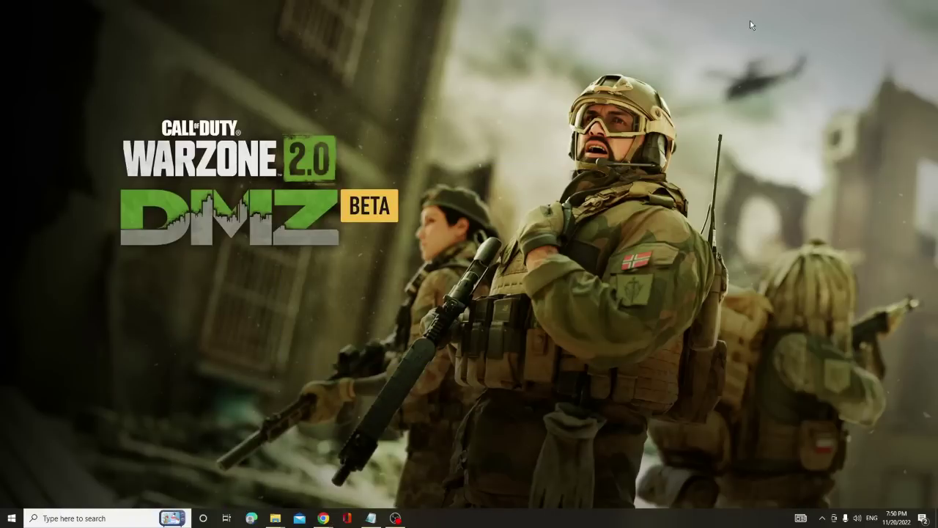
click(136, 518)
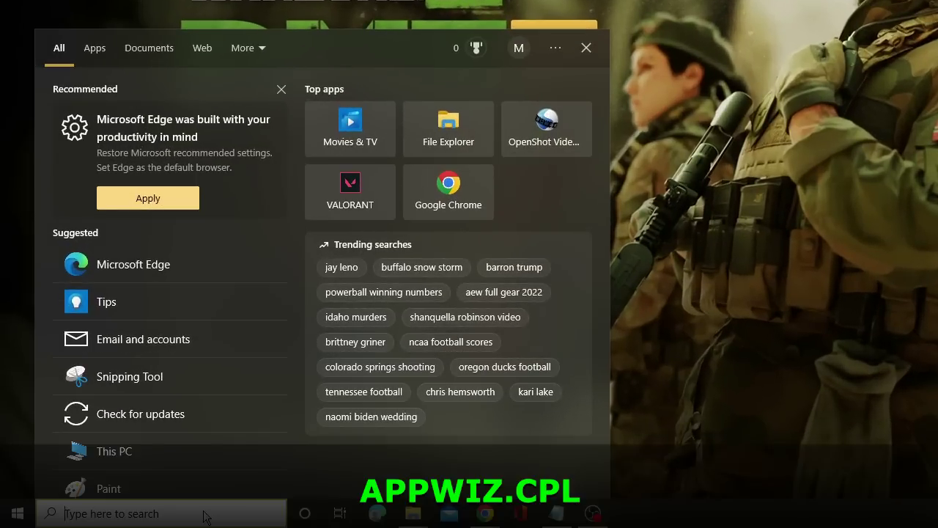
text(appwi)
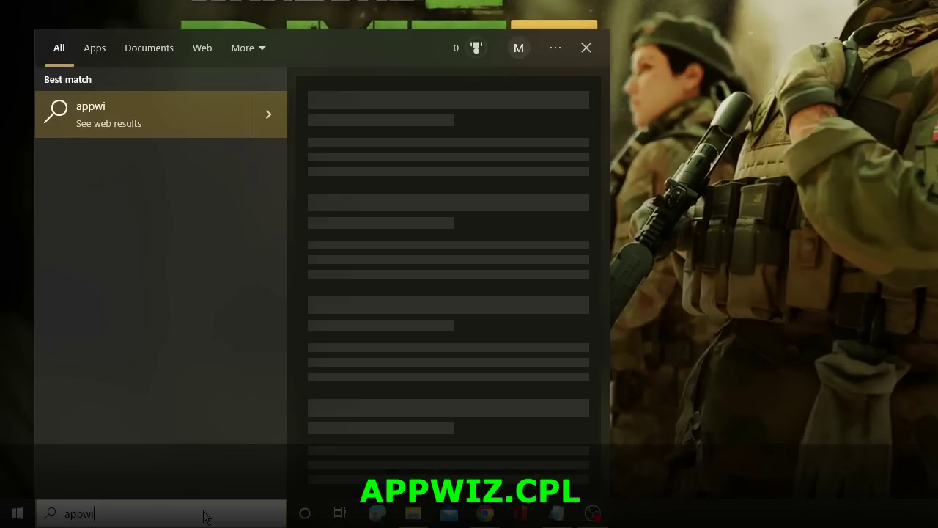
text(z.cpl)
key(Return)
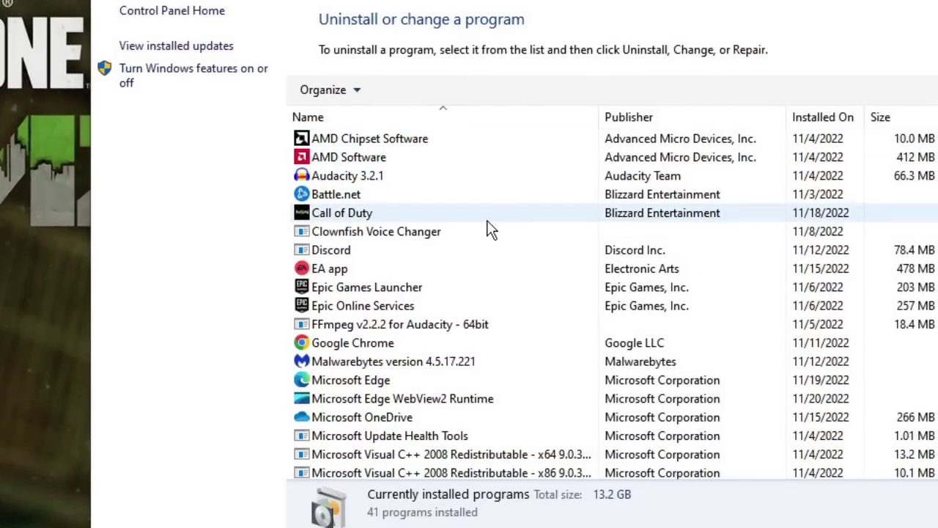
Step: Uninstall Roblox Player from the installed programs list and dismiss the completion message
click(487, 218)
click(431, 231)
scroll(424, 245, down, 9)
click(424, 241)
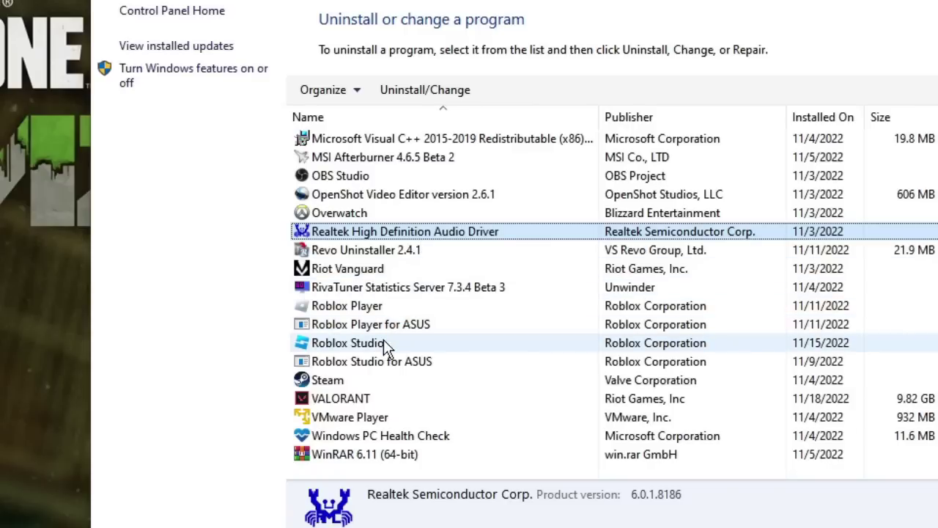
click(388, 307)
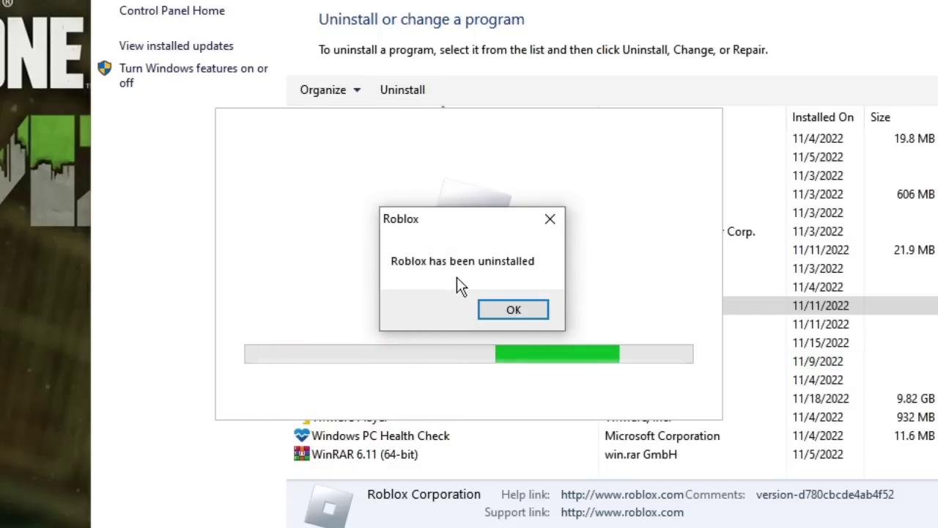
click(515, 310)
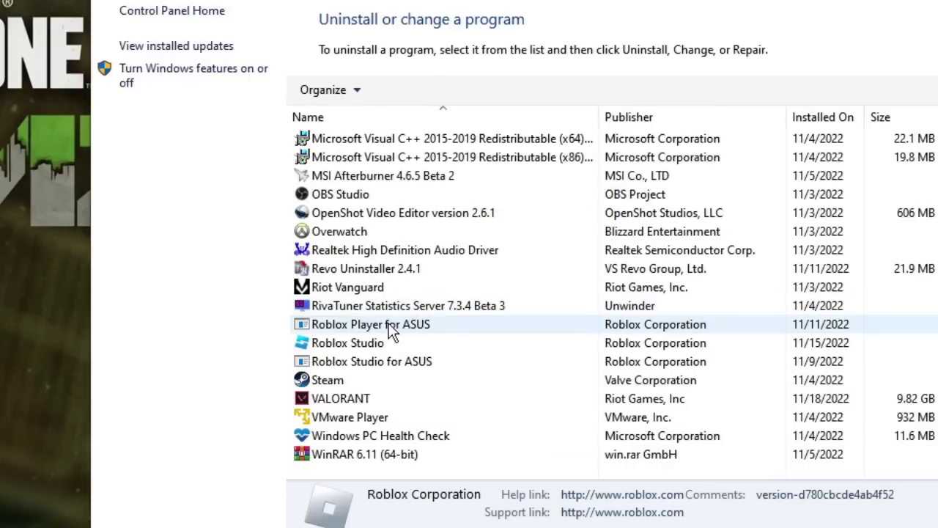
Step: Remove the Roblox Player for ASUS entry from the installed programs list and close Programs and Features
click(388, 324)
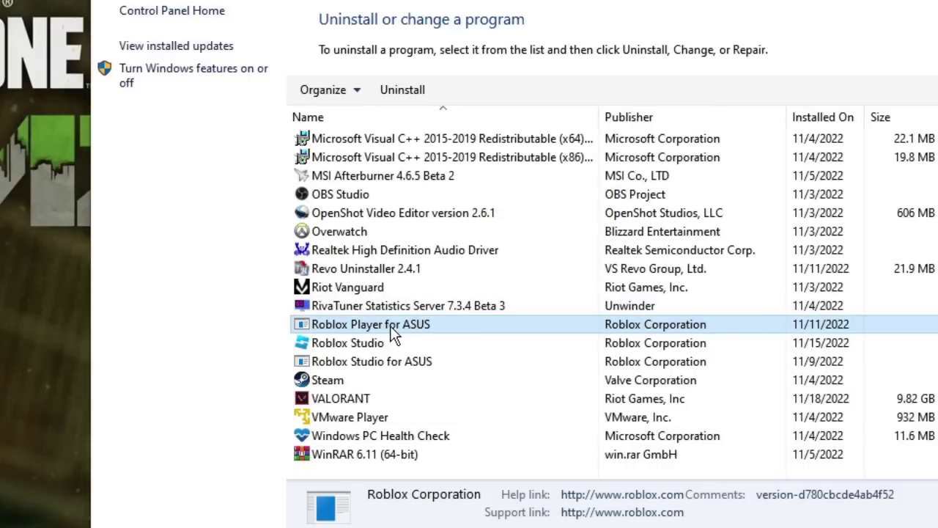
click(404, 92)
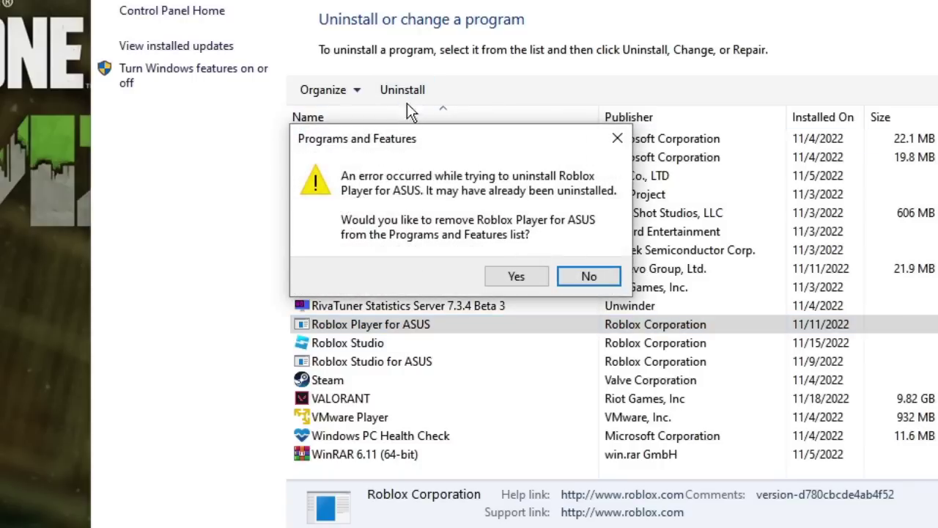
click(515, 276)
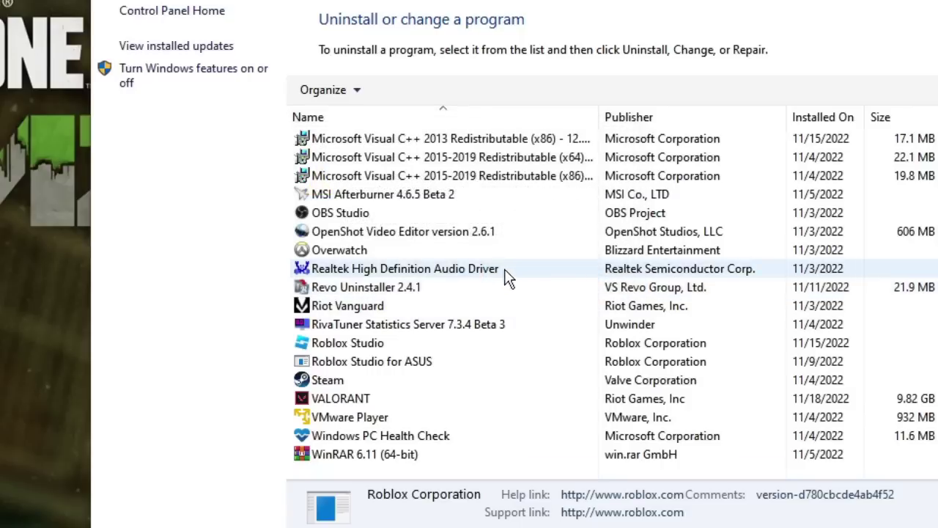
click(447, 286)
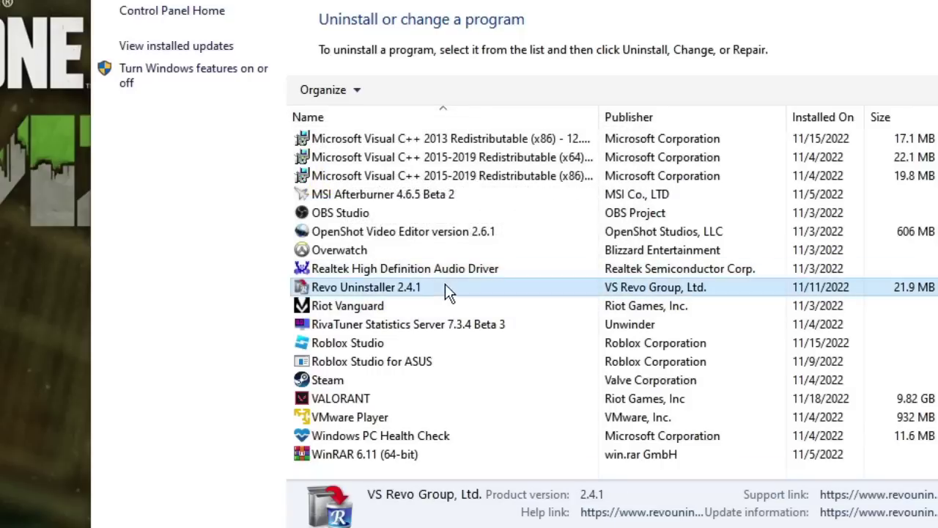
click(415, 346)
click(397, 366)
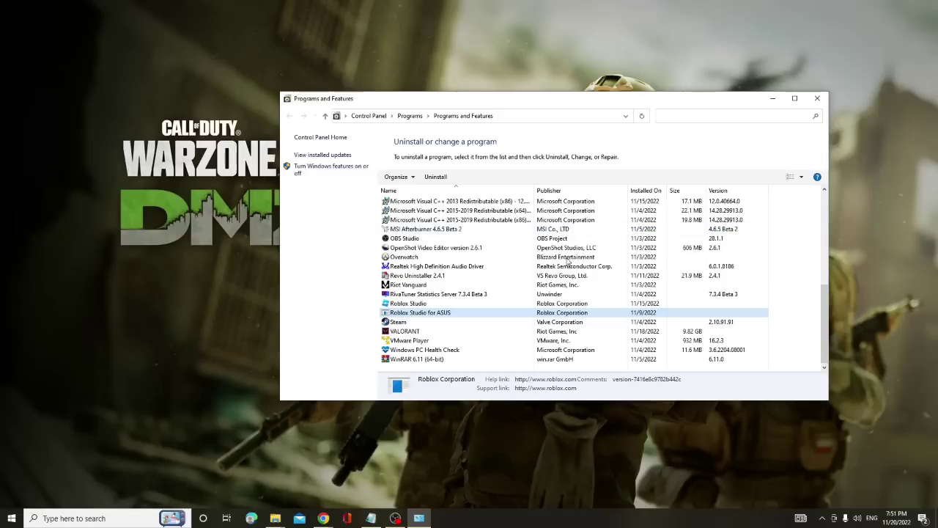
click(820, 99)
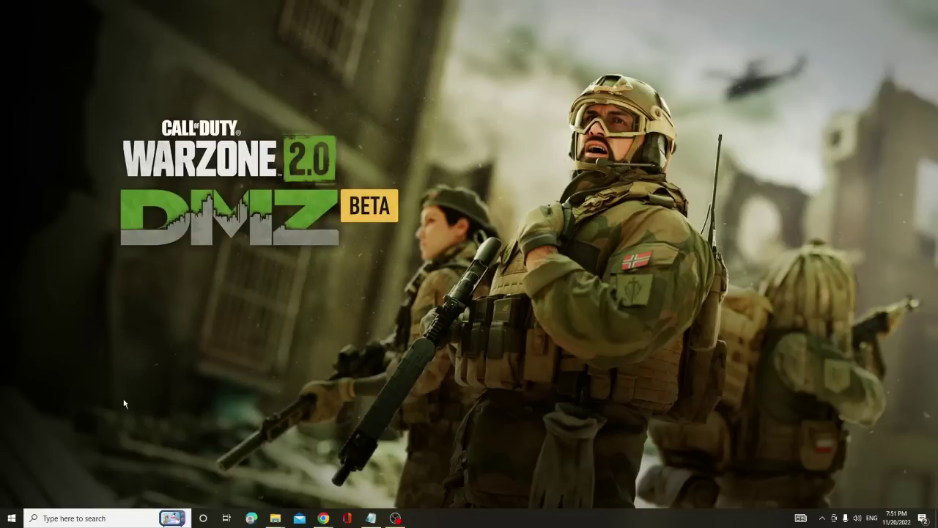
Step: Open the local AppData folder by running %localappdata% from Windows search
click(122, 517)
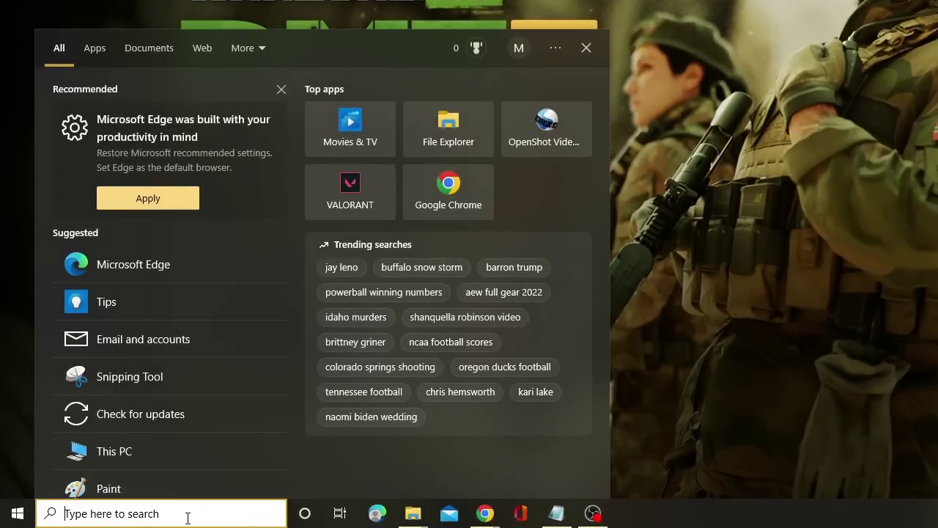
text(%)
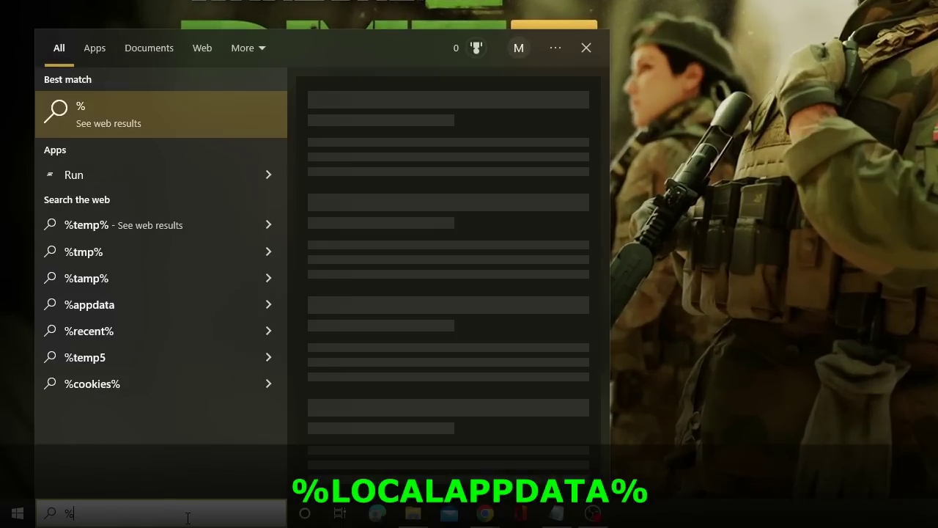
text(locala)
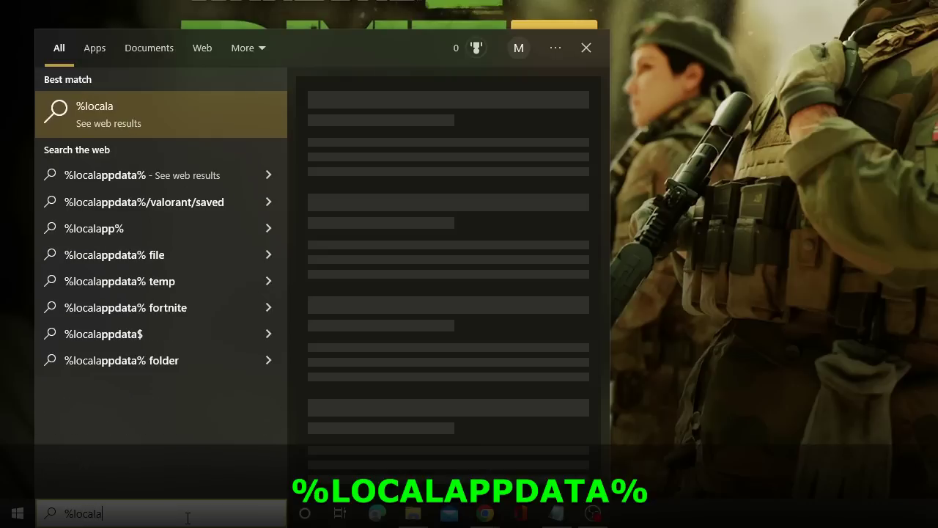
text(ppdata%)
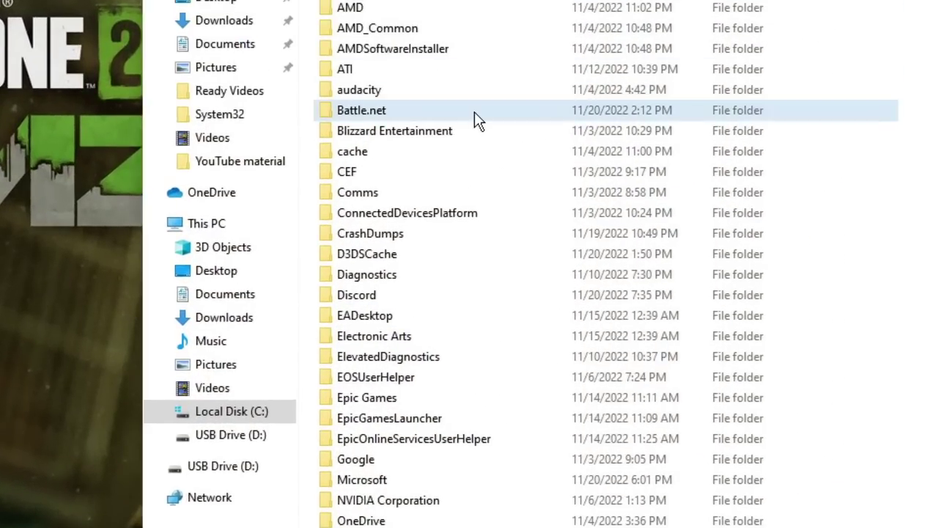
Step: Find the Roblox folder in the local AppData folder and delete it
click(474, 111)
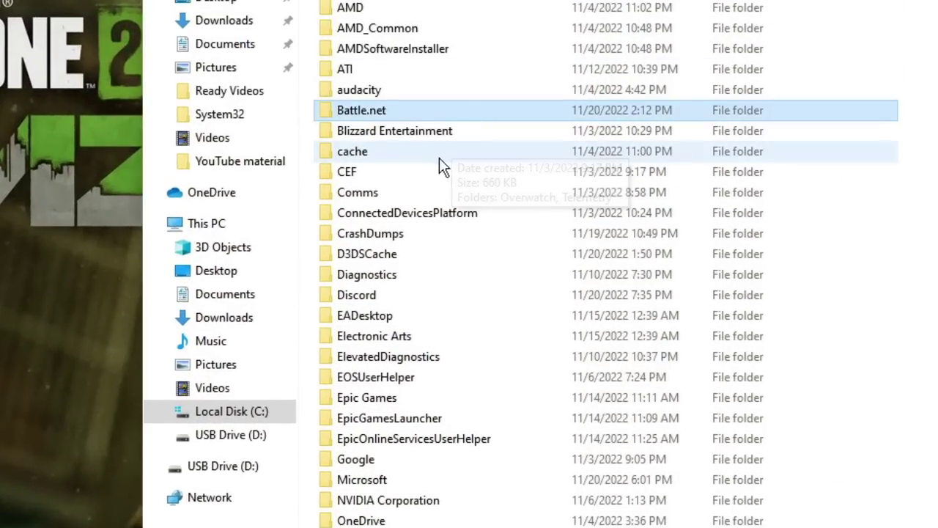
click(577, 42)
key(r)
key(o)
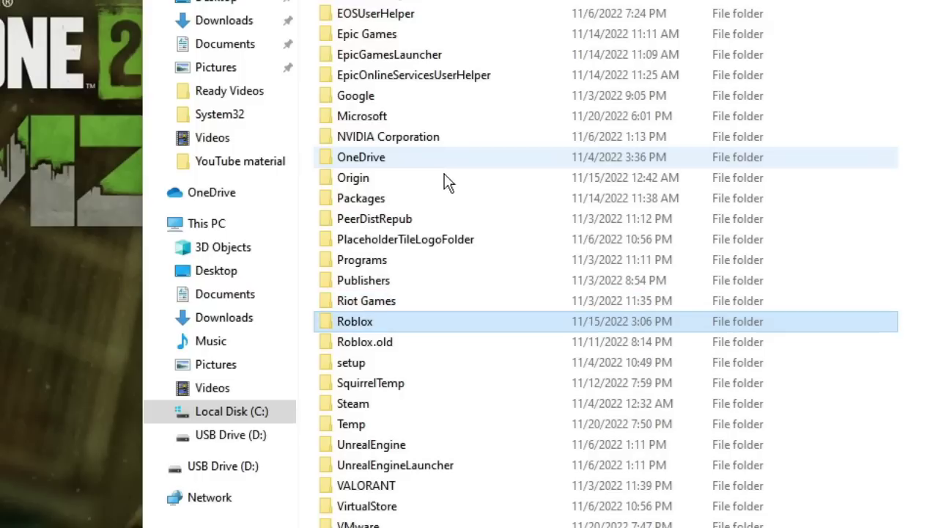
right_click(389, 325)
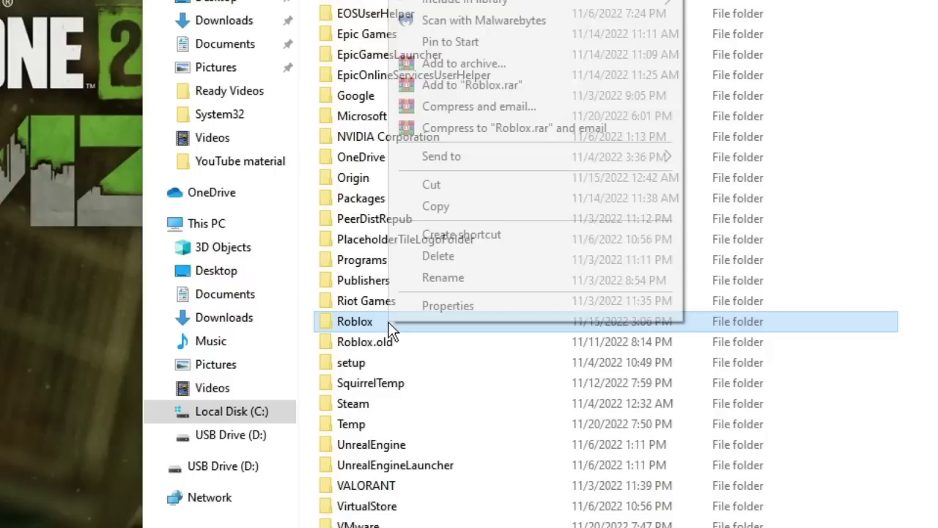
click(462, 257)
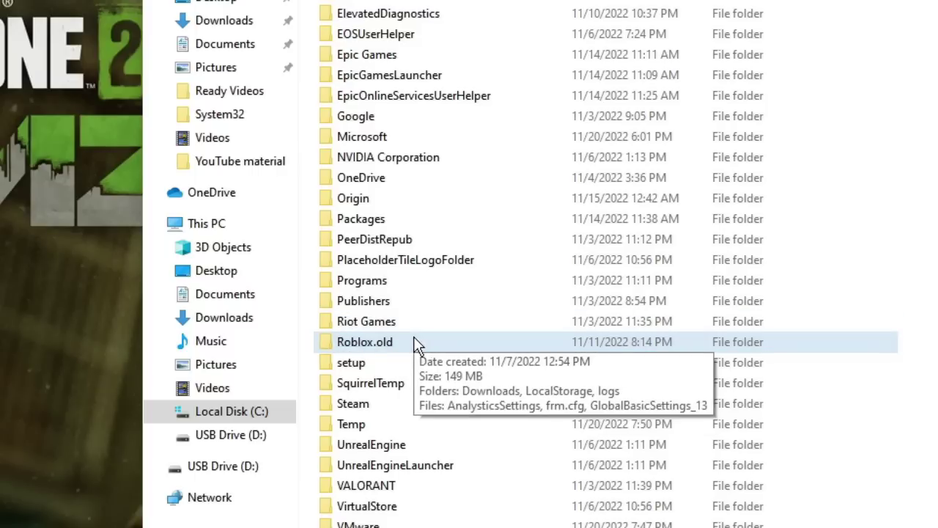
Step: Delete the Roblox.old folder from the local AppData folder and close the File Explorer window
click(389, 348)
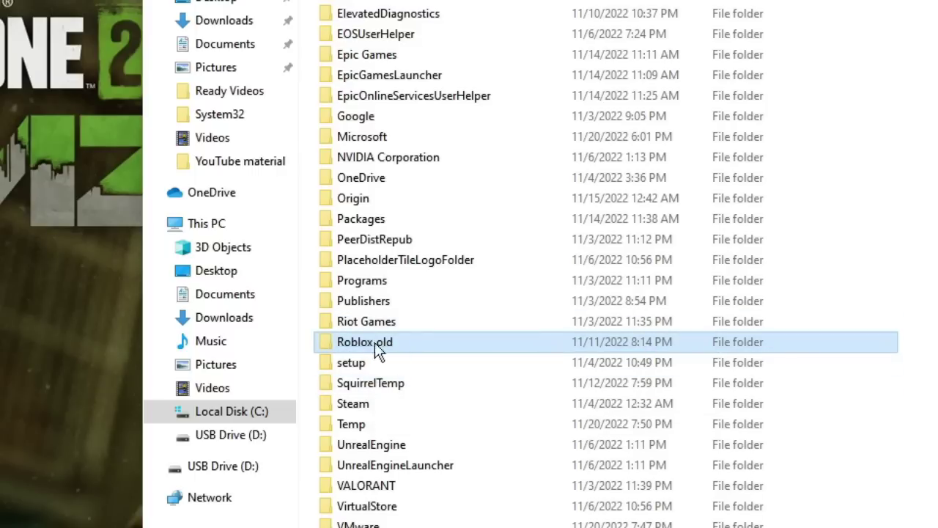
right_click(405, 342)
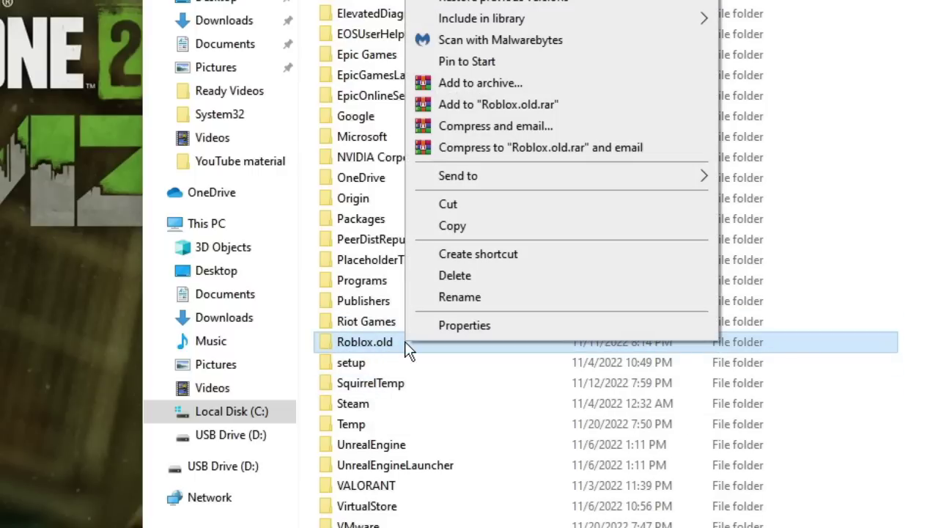
click(462, 278)
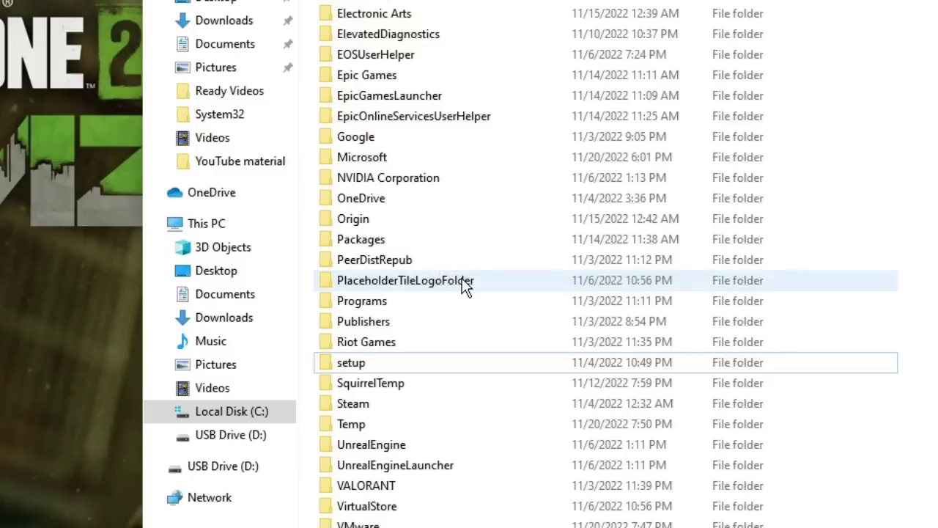
click(376, 305)
key(Down)
key(Down)
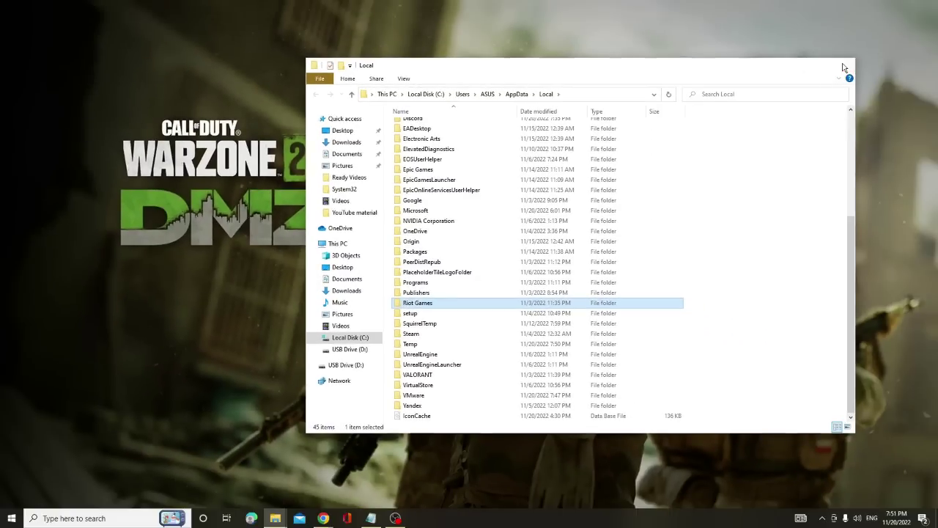
click(844, 67)
Step: Open Command Prompt as administrator by searching for cmd, and flush the DNS cache with ipconfig /flushdns
click(128, 516)
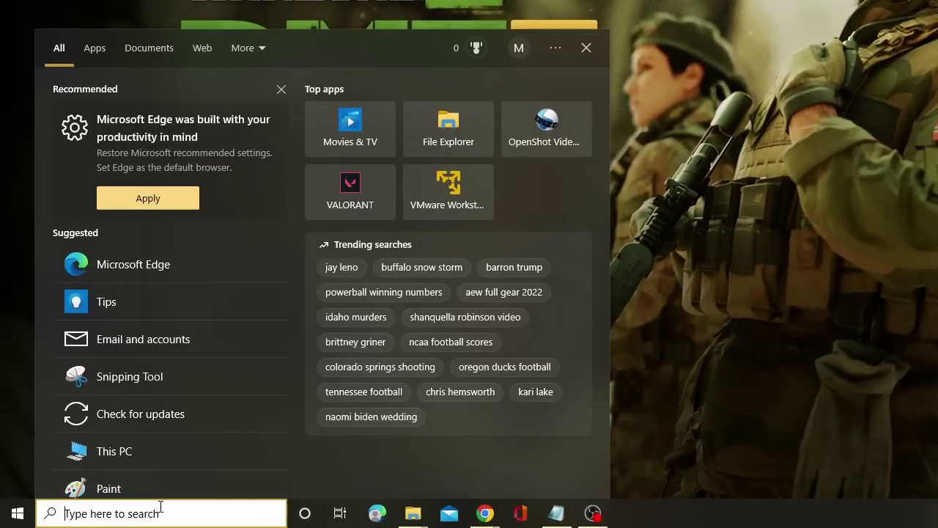
text(cmd)
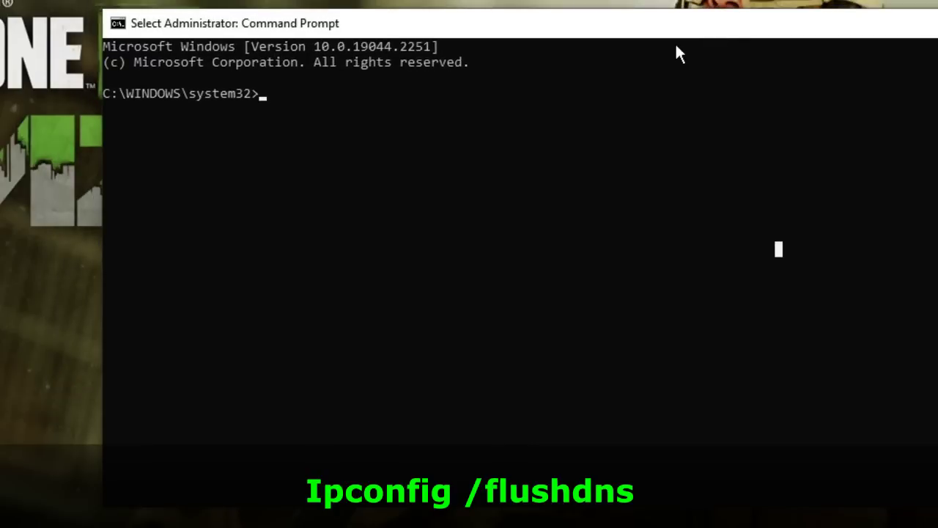
text(ipconfig)
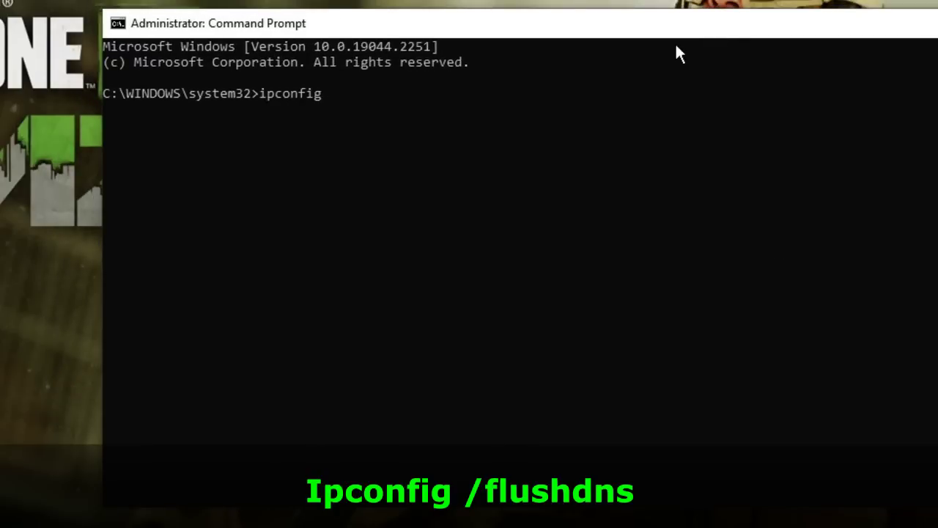
text( /flushdns)
key(Return)
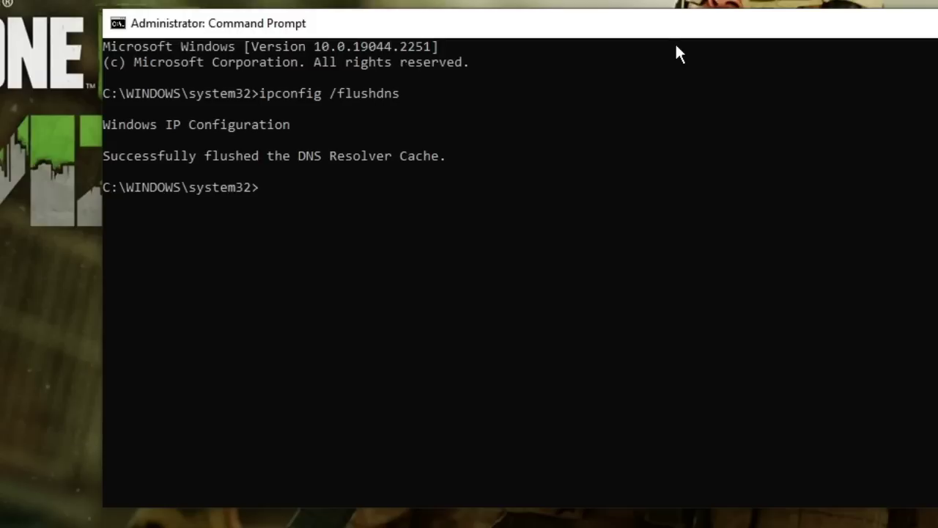
Step: Reset the Winsock catalog by running netsh winsock reset
text(net)
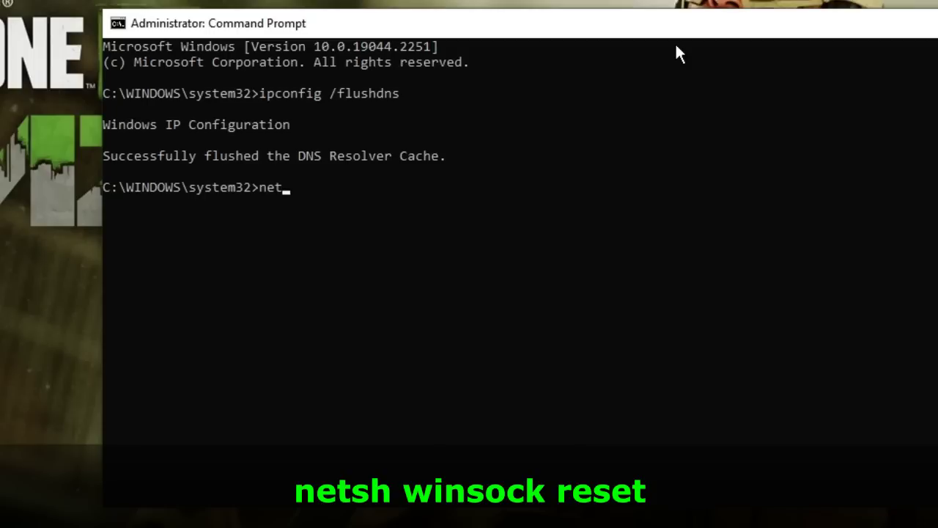
text(sh winsock reset)
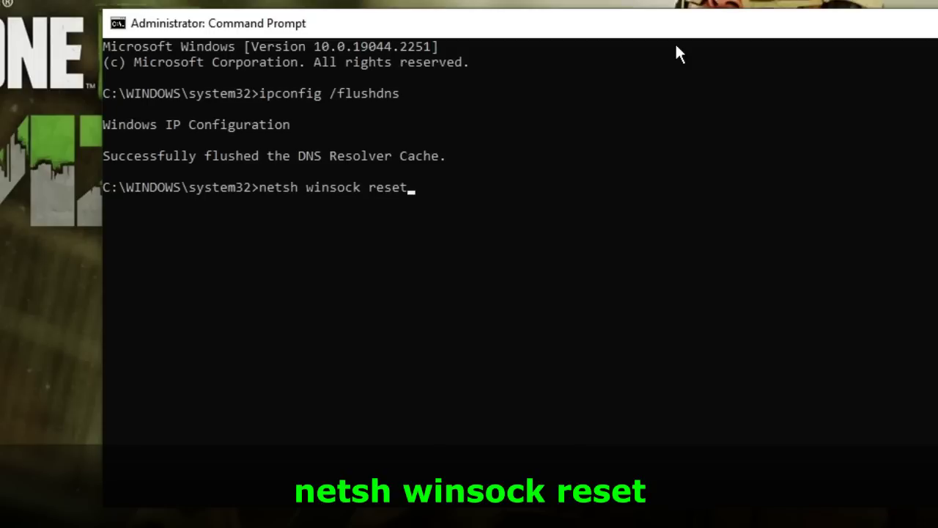
key(Return)
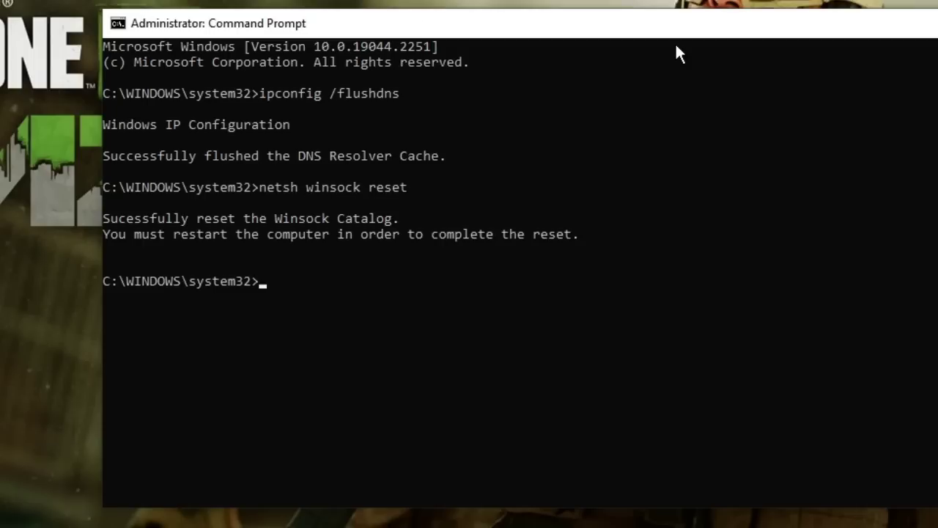
Step: Release the current IP configuration by running ipconfig /release
text(ipconfig )
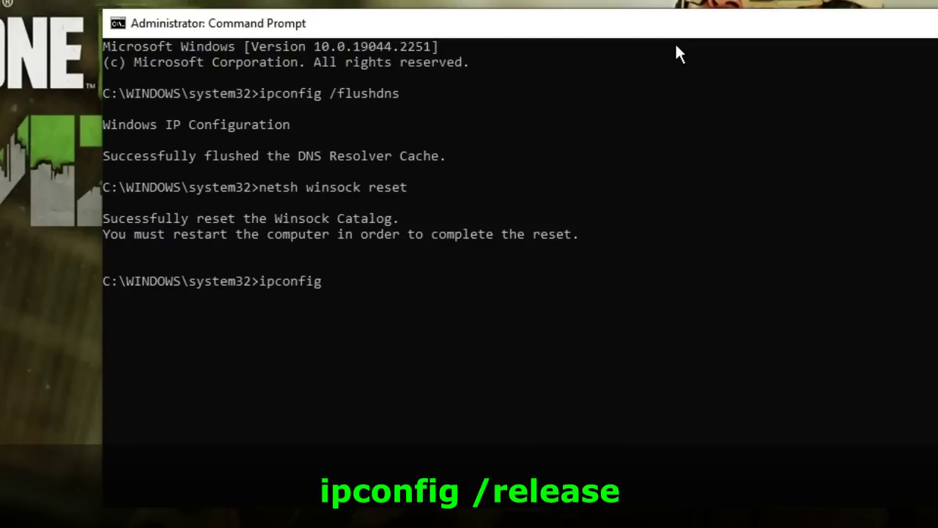
text(/release)
key(Return)
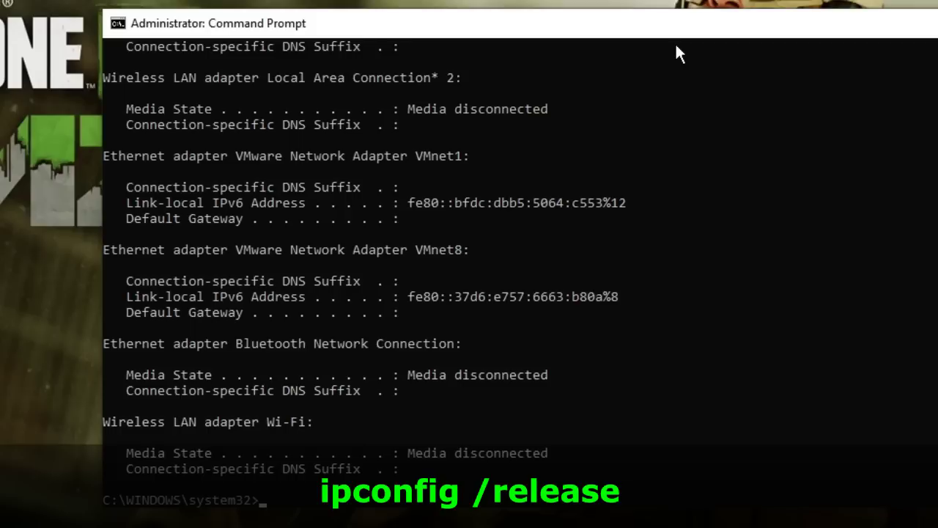
Step: Renew the IP configuration by running ipconfig /renew
text(ipconfig )
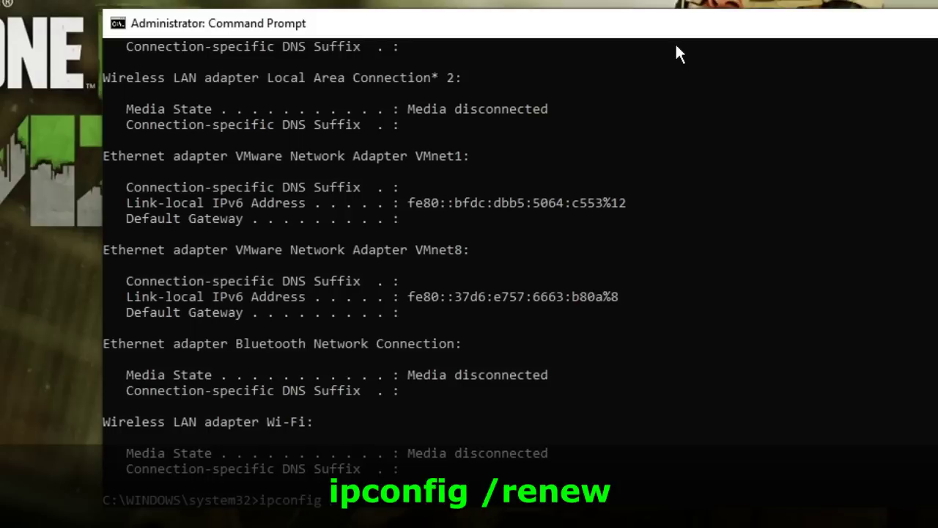
text(/renew)
key(Return)
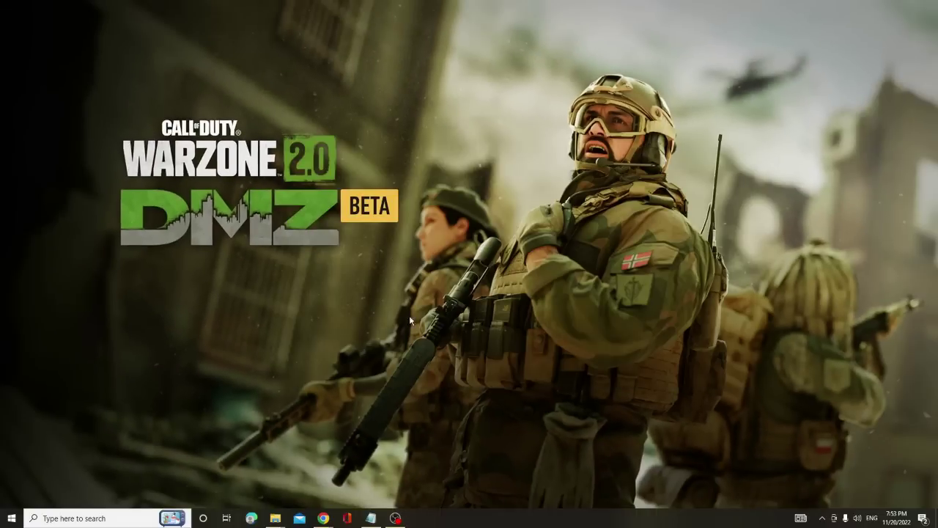
Step: Switch to the Roblox home page in Chrome, download the Roblox player installer from the desktop app offer, and launch it
mouse_move(323, 517)
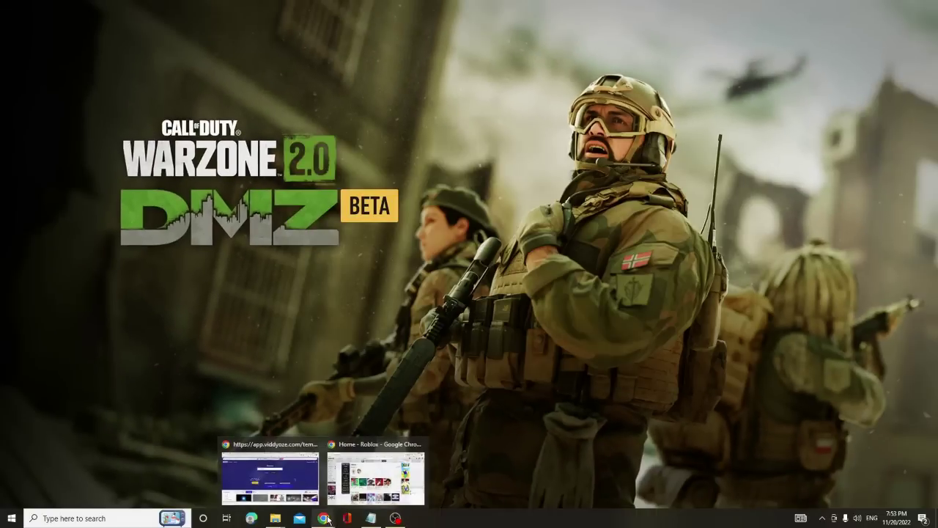
click(368, 484)
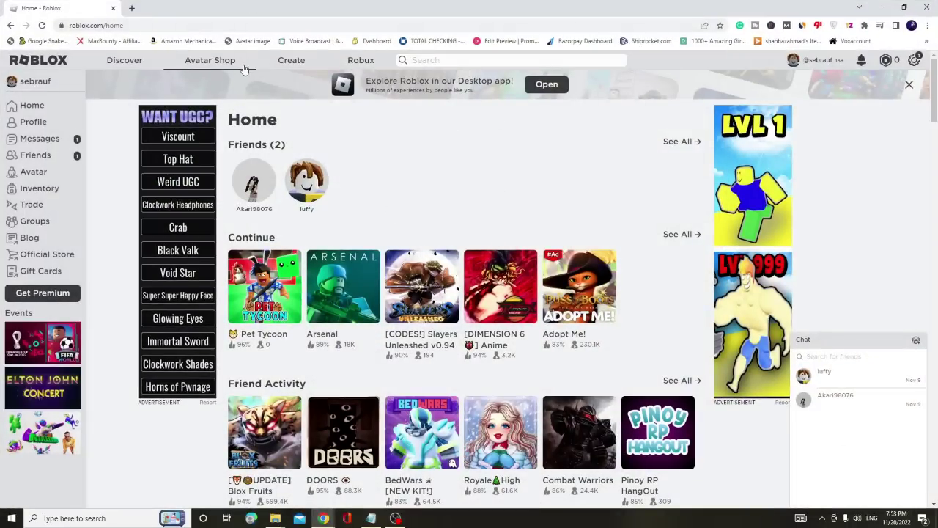
click(546, 87)
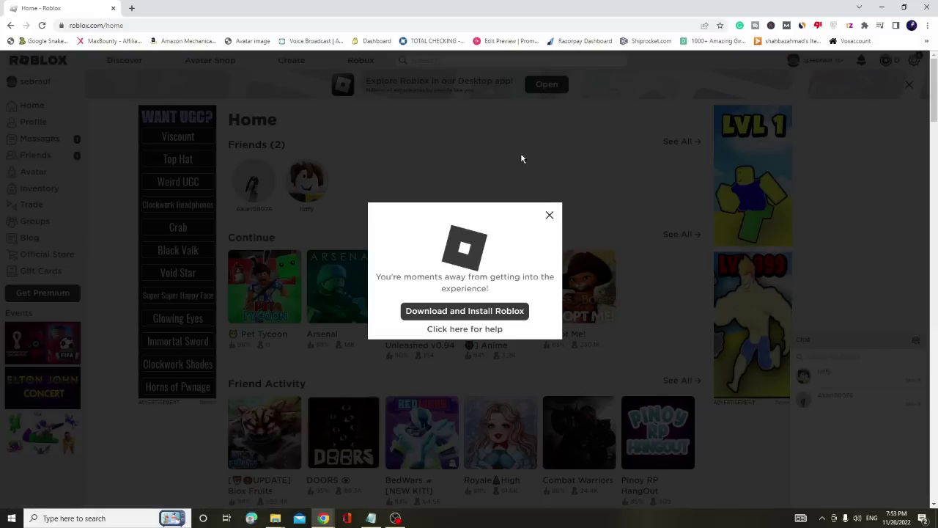
click(488, 311)
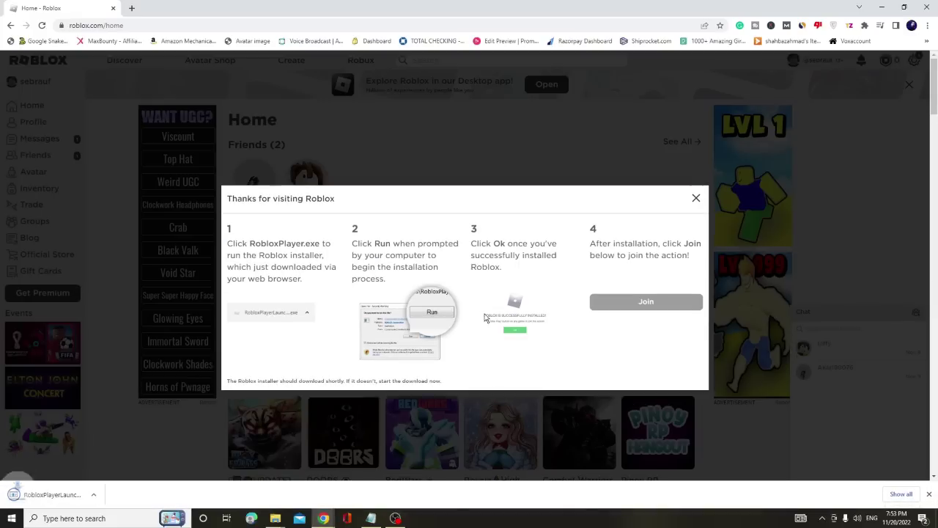
click(65, 494)
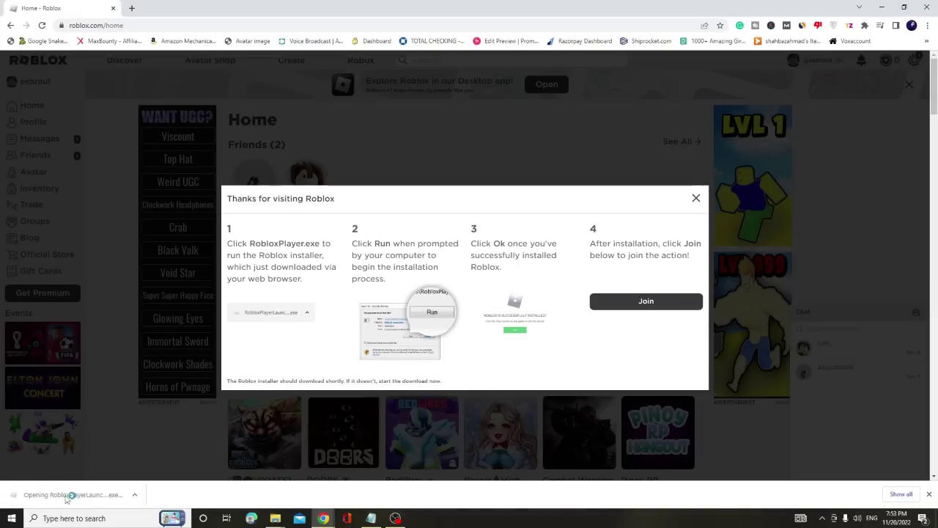